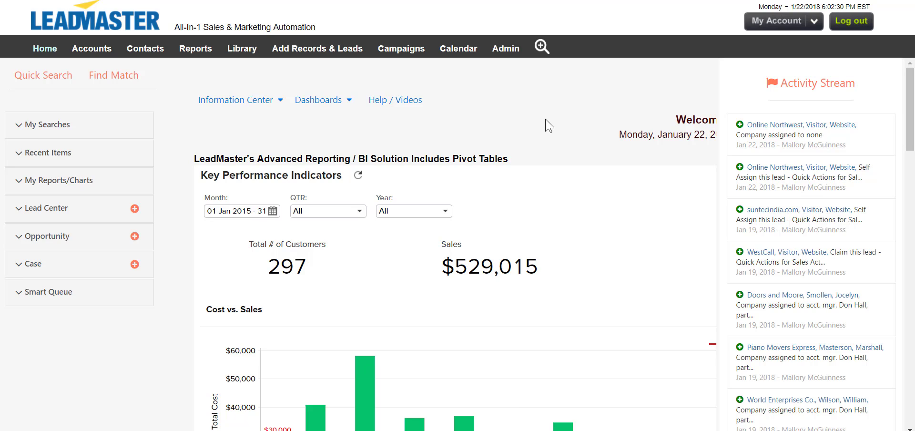
Open the report on the Sample Campaign email campaign from the list of email campaigns
left_click(414, 55)
left_click(416, 106)
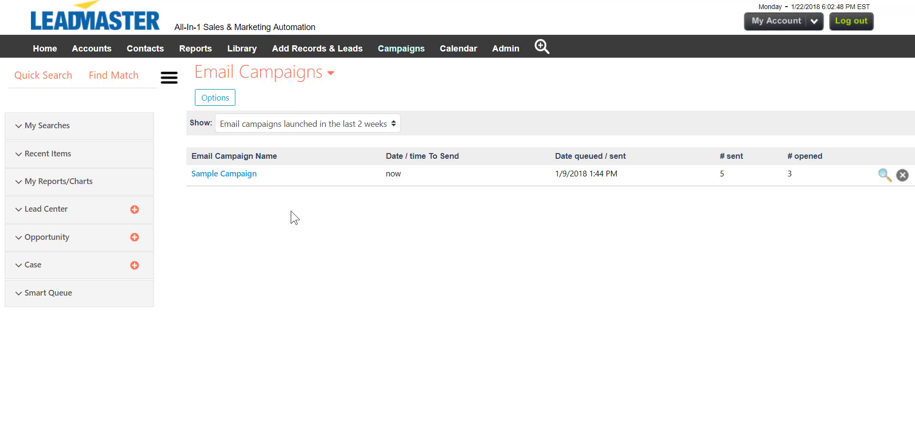
left_click(251, 175)
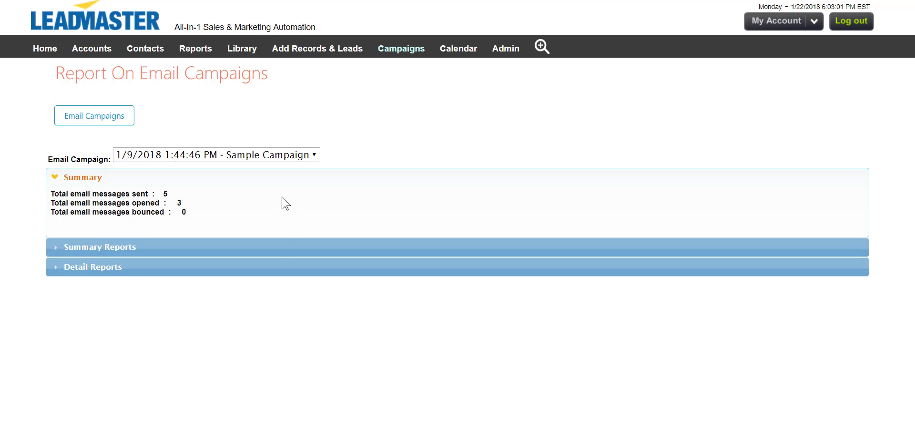
View the Opens - Unopened summary report for Sample Campaign, and display the available detail reports
left_click(283, 247)
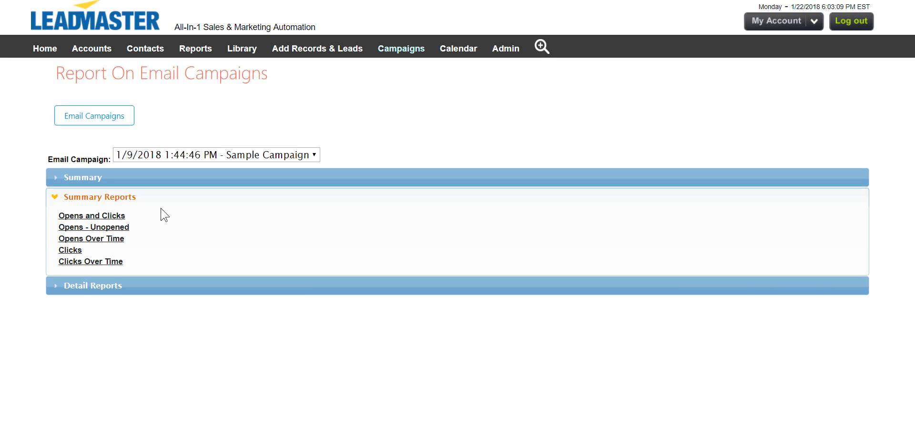
left_click(125, 227)
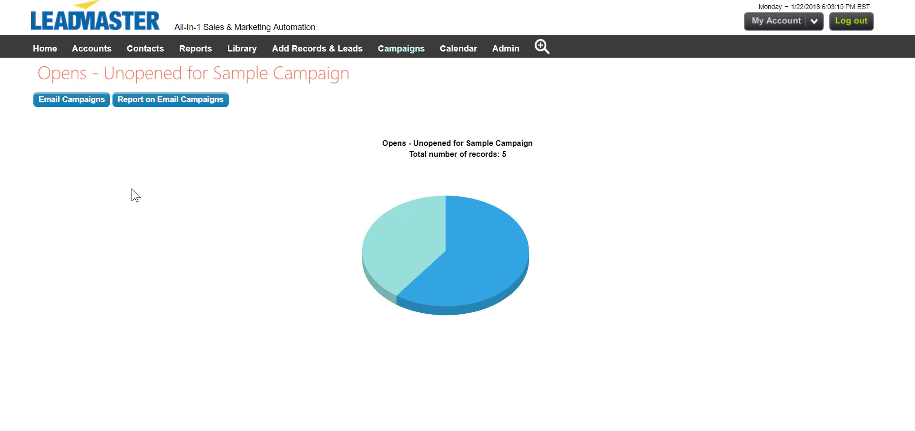
left_click(143, 100)
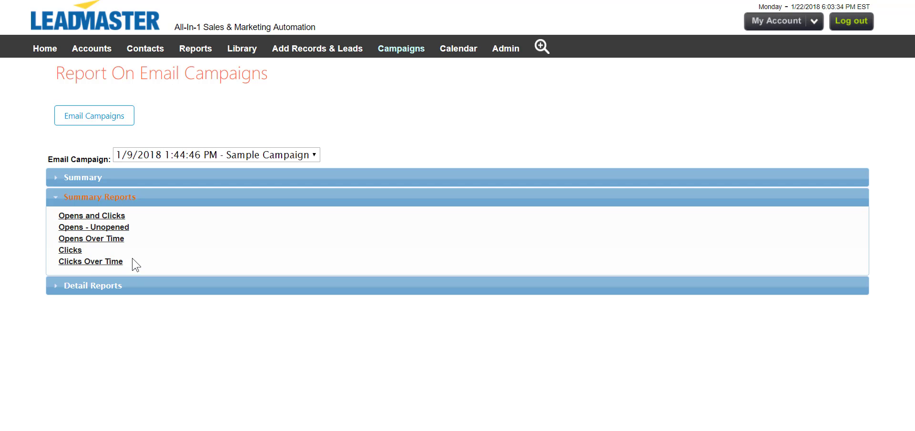
left_click(135, 285)
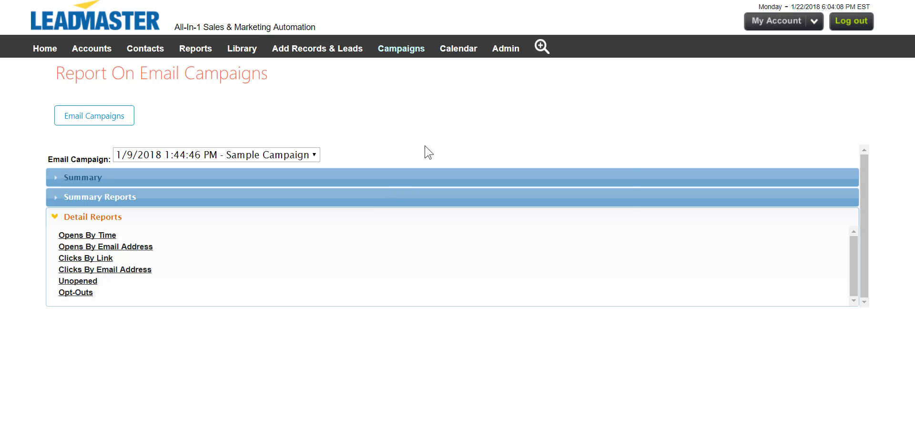
Open reference table management in the administration area and select the Activity - Marketing Activity table
left_click(504, 52)
left_click(506, 65)
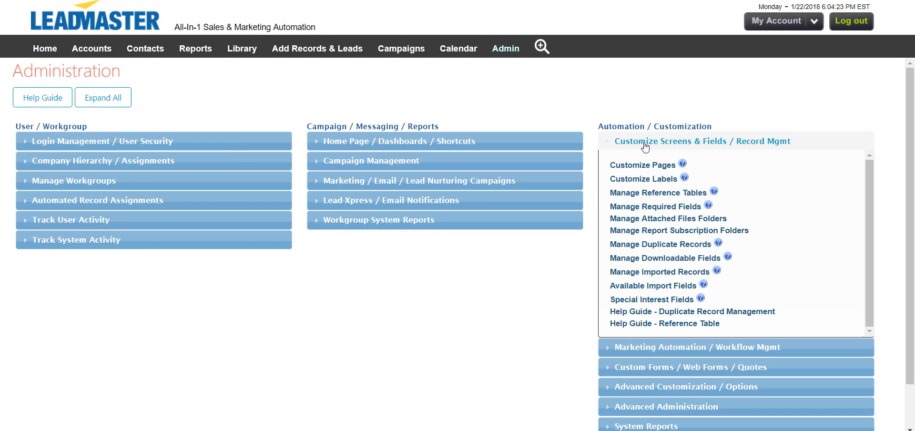
left_click(655, 195)
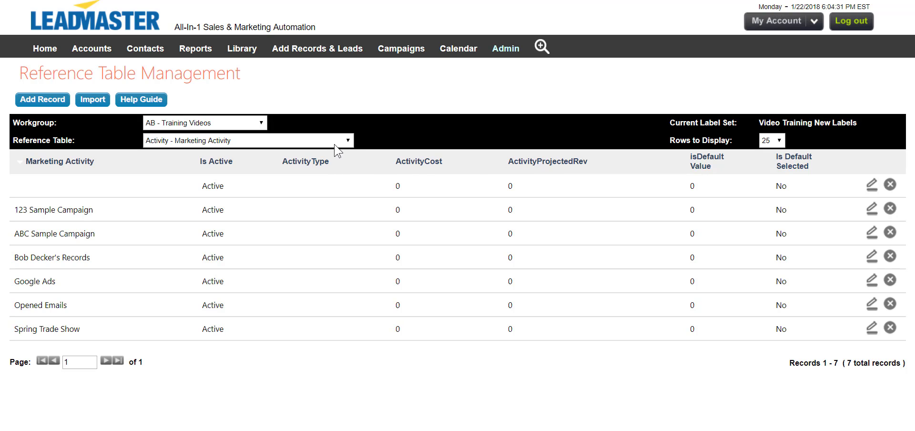
left_click(335, 146)
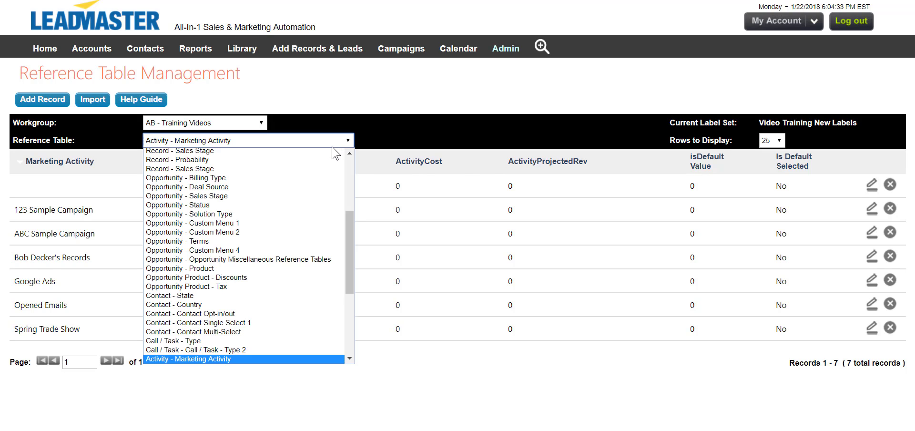
left_click(302, 360)
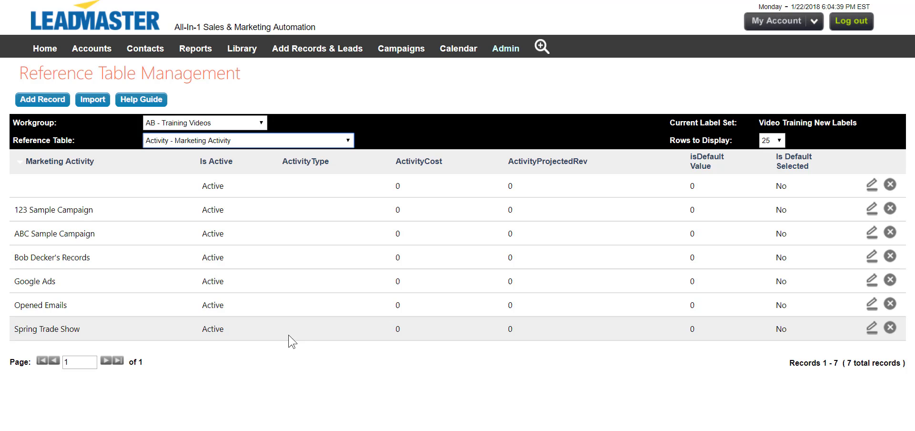
Add an active marketing activity record named "Sample Campaign Email Opens" to the reference table
left_click(56, 101)
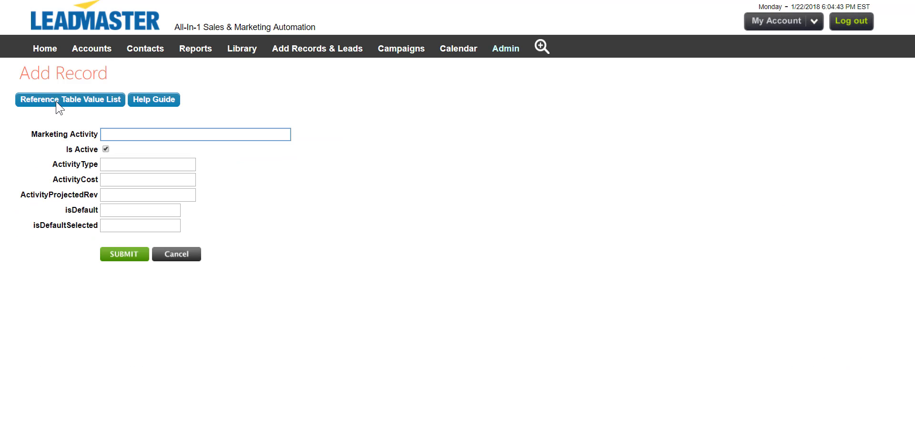
type("Sample Campaign Email Opens")
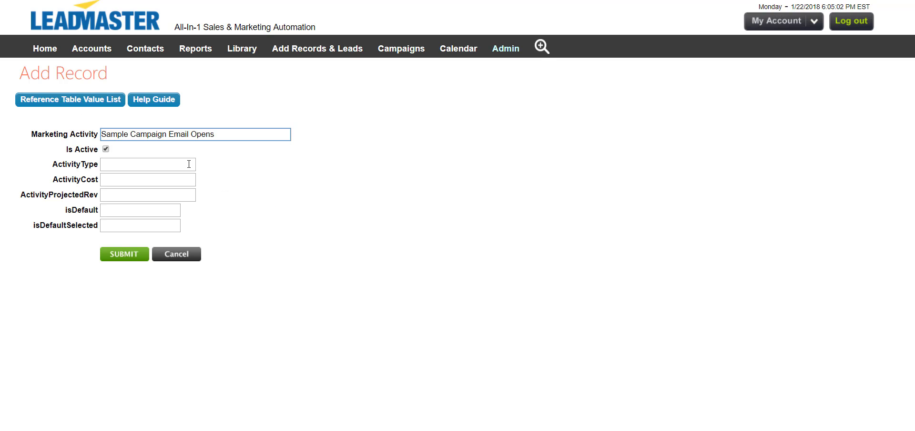
left_click(135, 256)
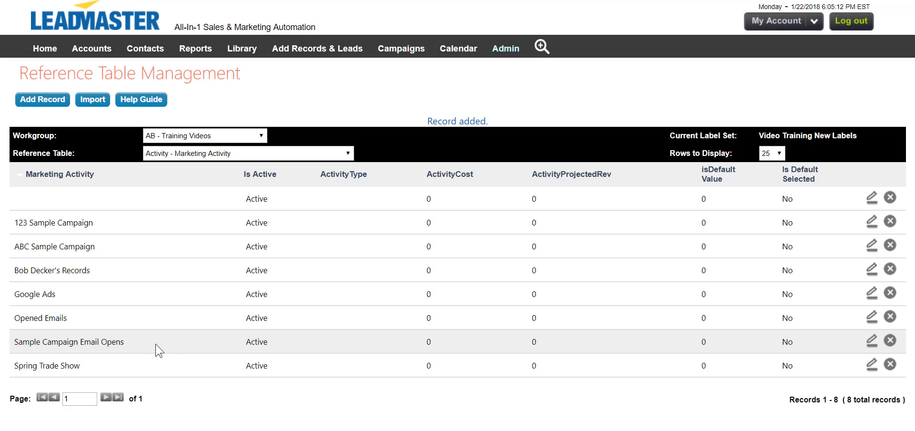
Create a marketing automation business rule named "Sample Campaign Email Opens" that applies when an email recipient opens an email message
mouse_move(513, 53)
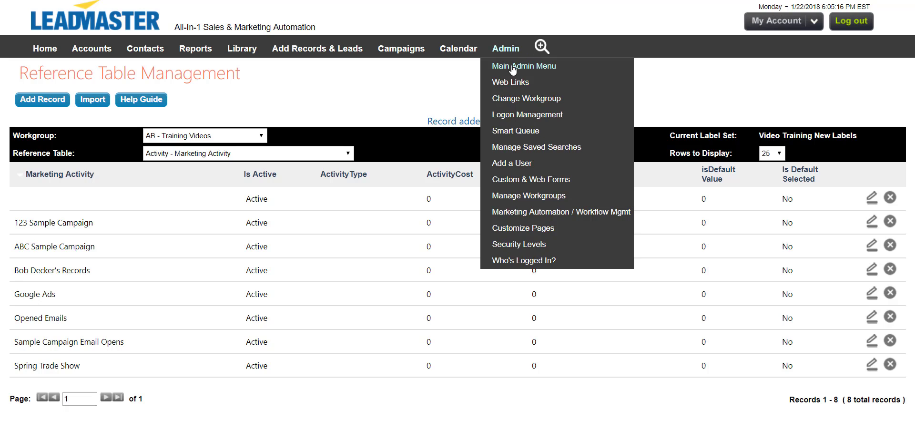
left_click(539, 213)
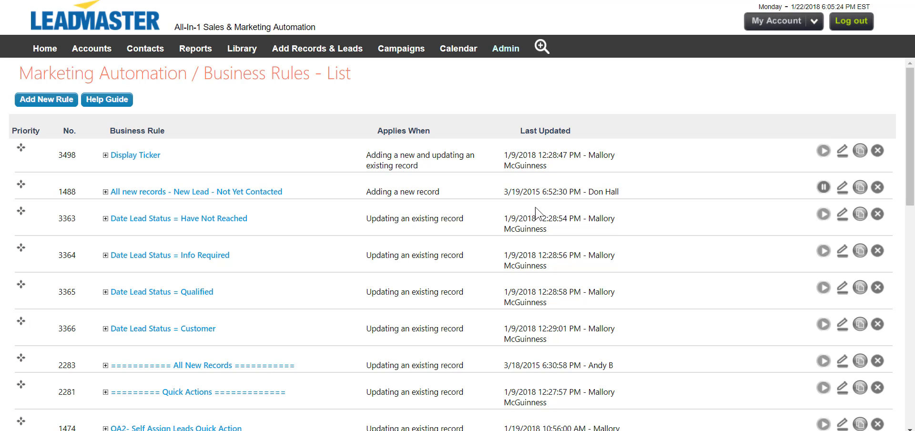
left_click(54, 100)
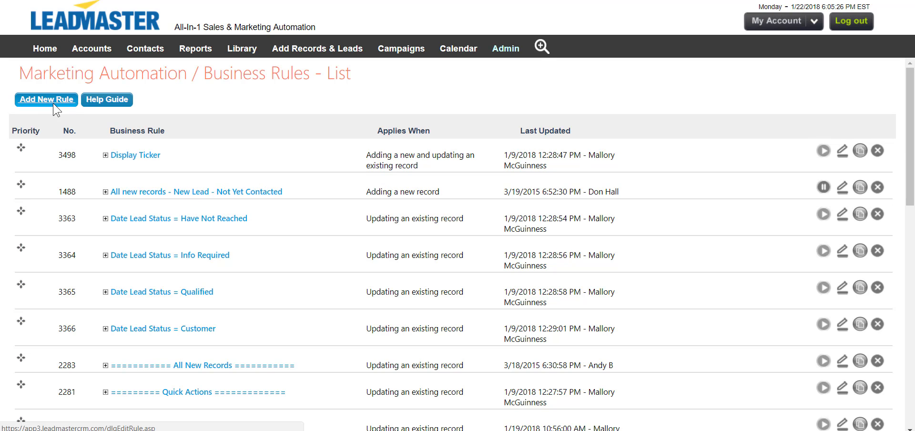
left_click(144, 123)
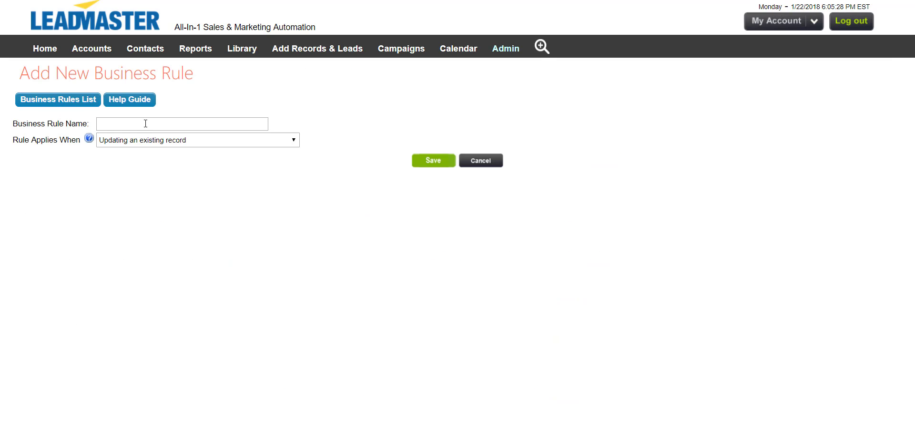
type("Sample Campaign Email Opens")
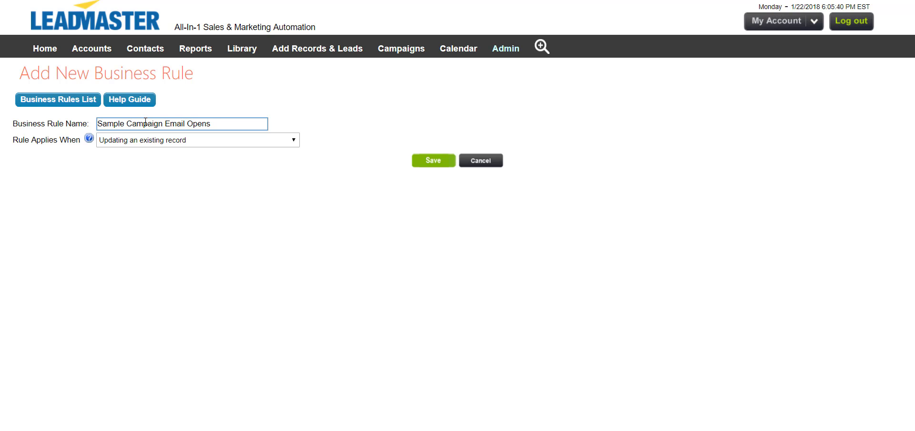
left_click(278, 149)
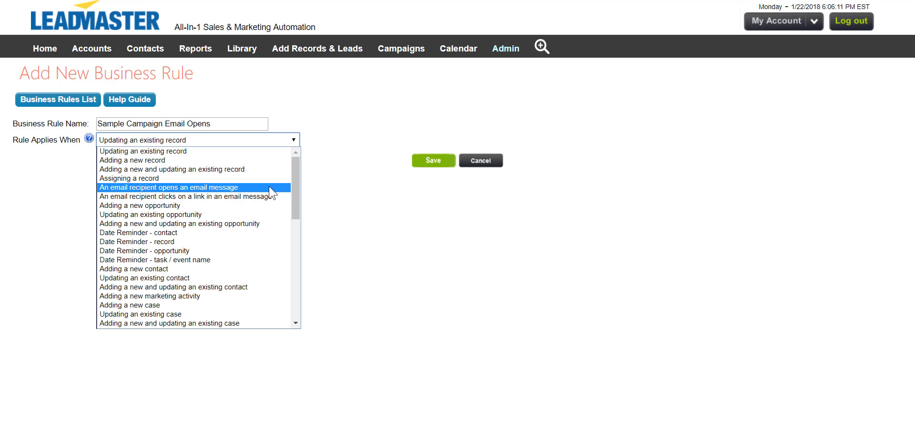
left_click(269, 187)
left_click(428, 161)
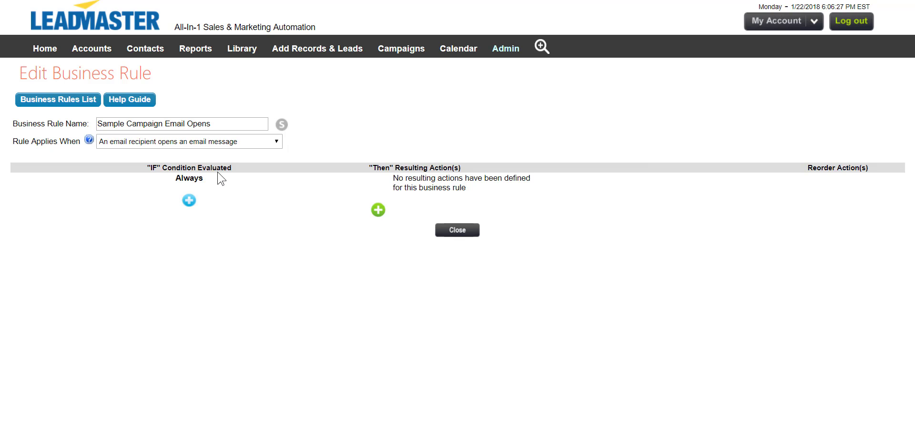
left_click(189, 201)
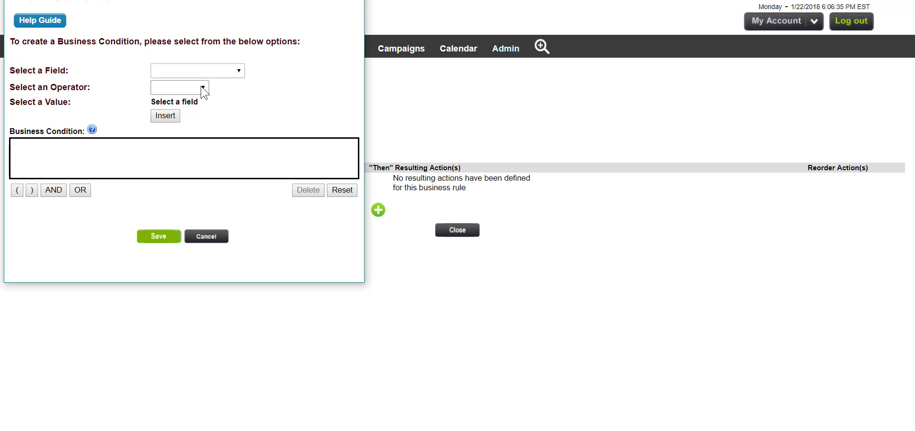
left_click(204, 71)
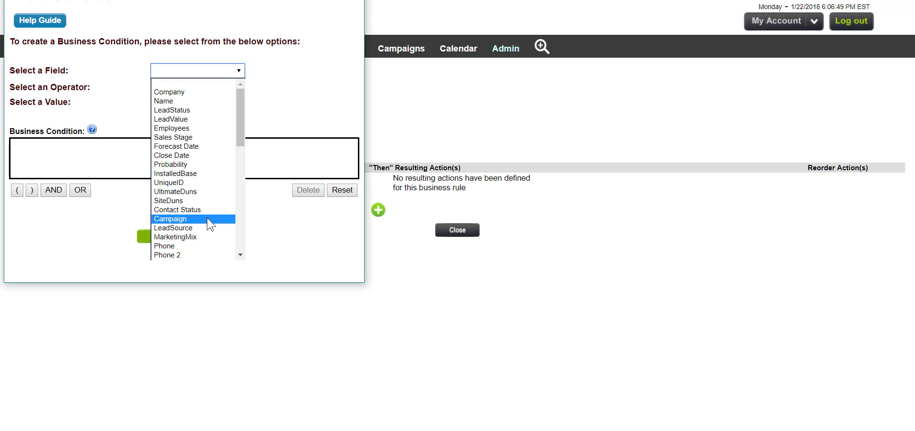
left_click(319, 214)
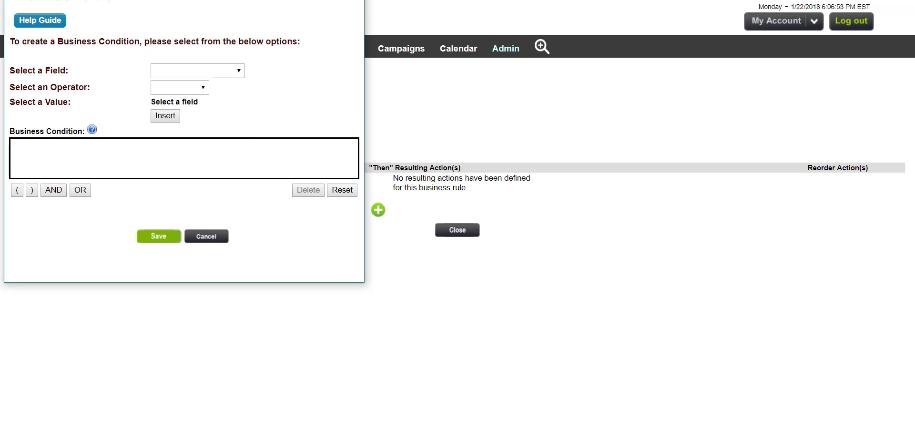
left_click(354, 1)
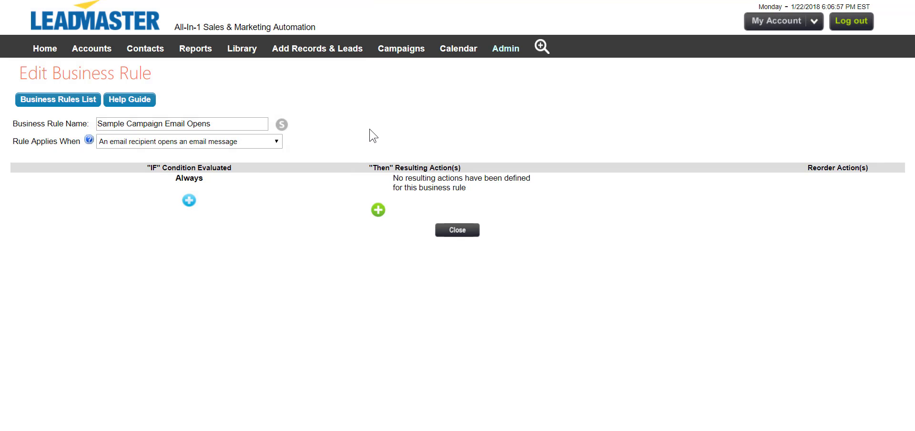
Add a resulting action to the rule that adds the Sample Campaign Email Opens activity to the record's primary contact
left_click(378, 210)
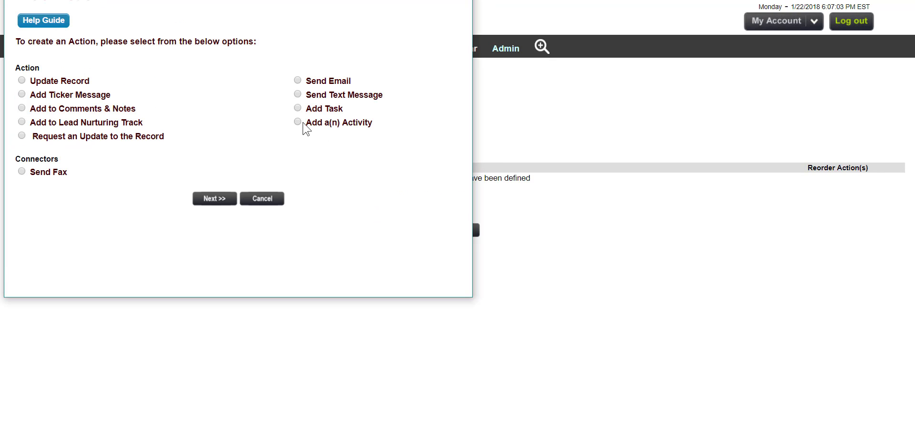
left_click(299, 122)
left_click(223, 204)
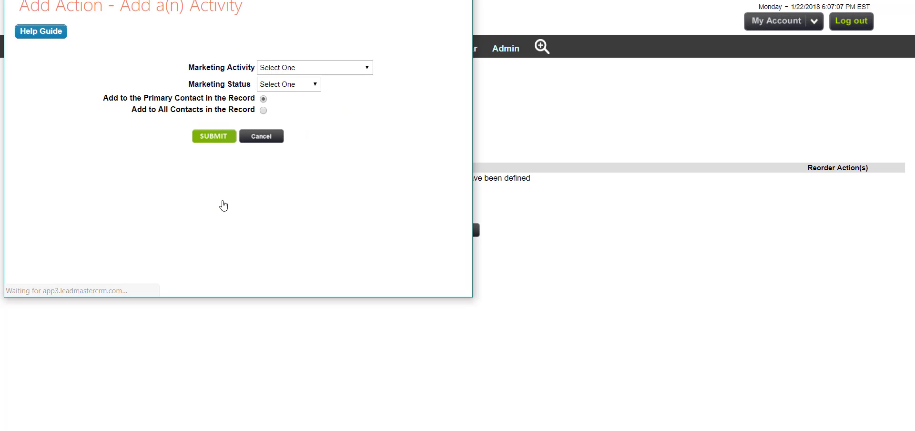
left_click(353, 72)
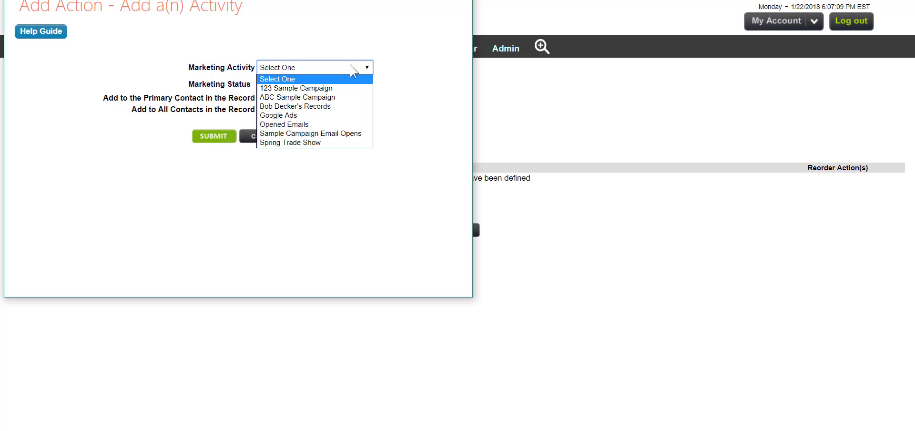
left_click(341, 133)
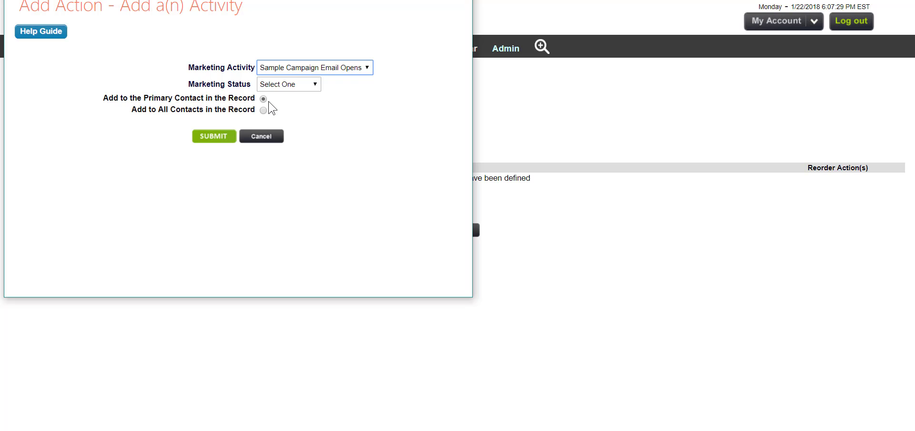
left_click(224, 142)
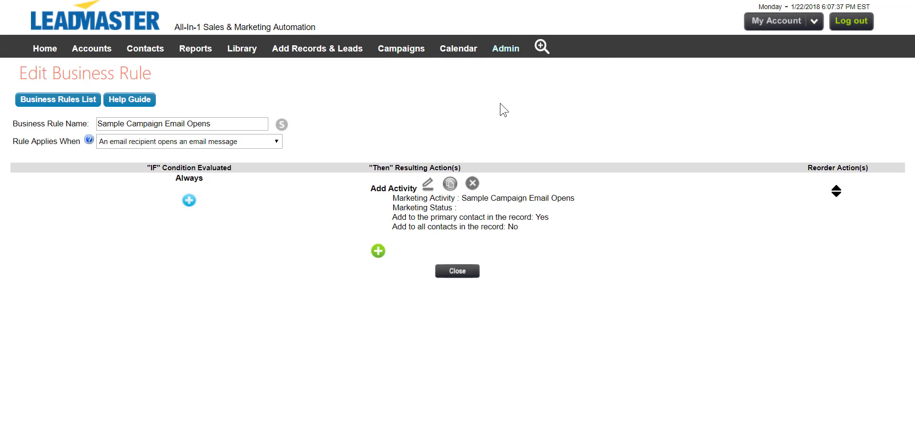
Run an advanced search for records whose Marketing Activity is Sample Campaign Email Opens
mouse_move(543, 54)
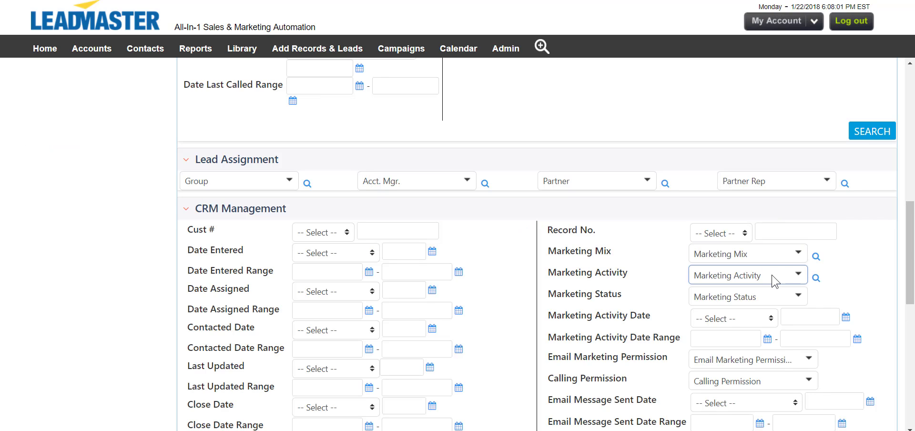
left_click(772, 278)
scroll(778, 302, "down", 3)
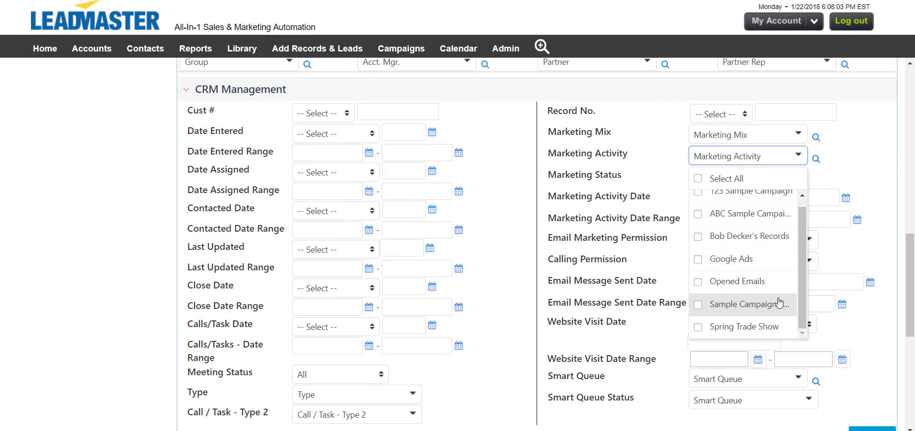
left_click(779, 305)
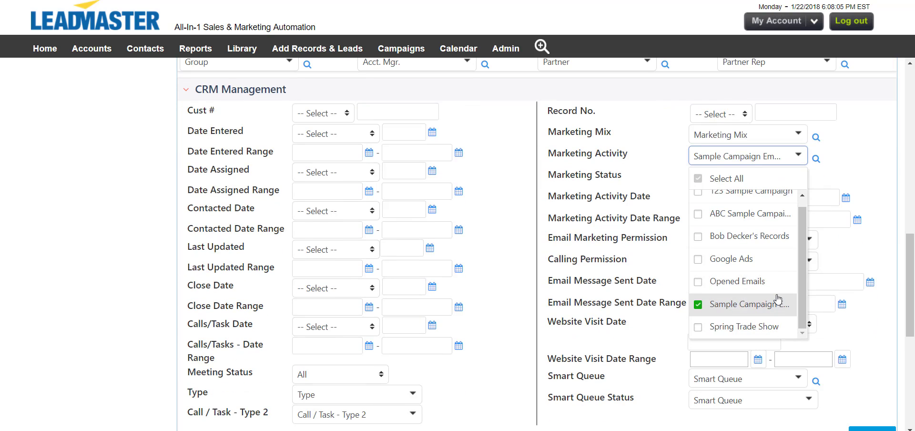
left_click(871, 179)
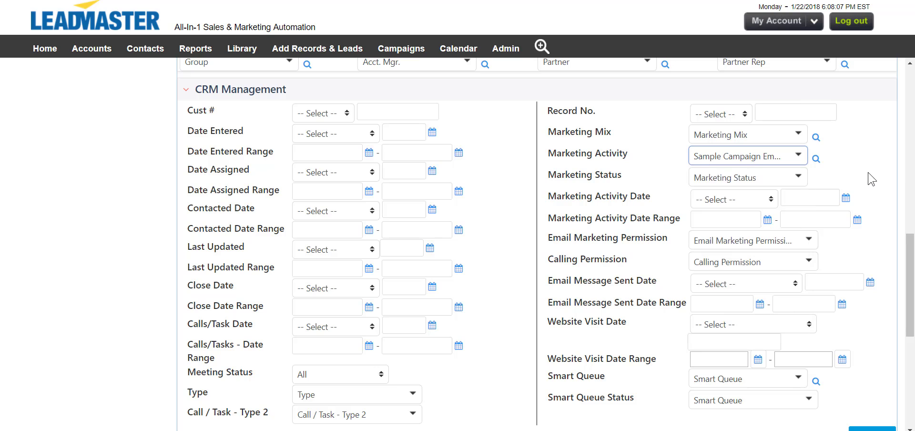
scroll(869, 190, "down", 4)
left_click(872, 255)
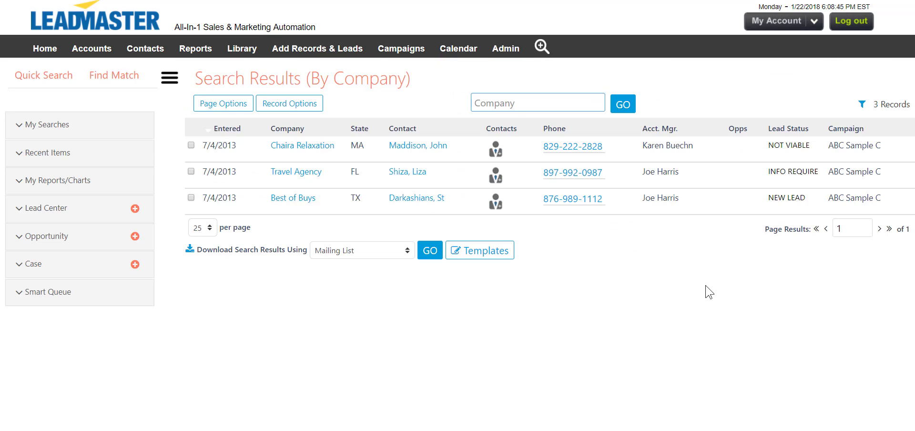